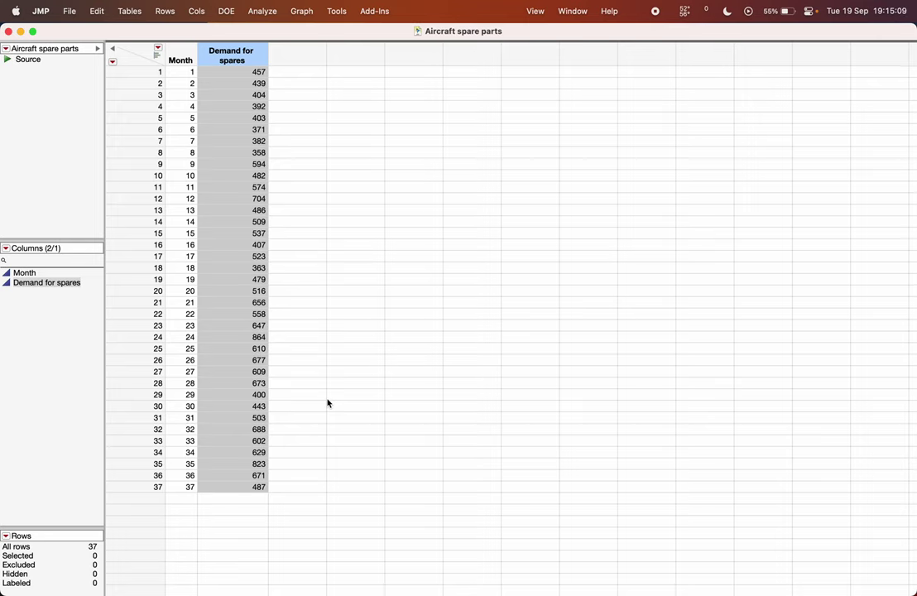
# Select the Demand for spares column and launch the Time Series platform
pyautogui.click(179, 61)
pyautogui.click(246, 60)
pyautogui.click(258, 11)
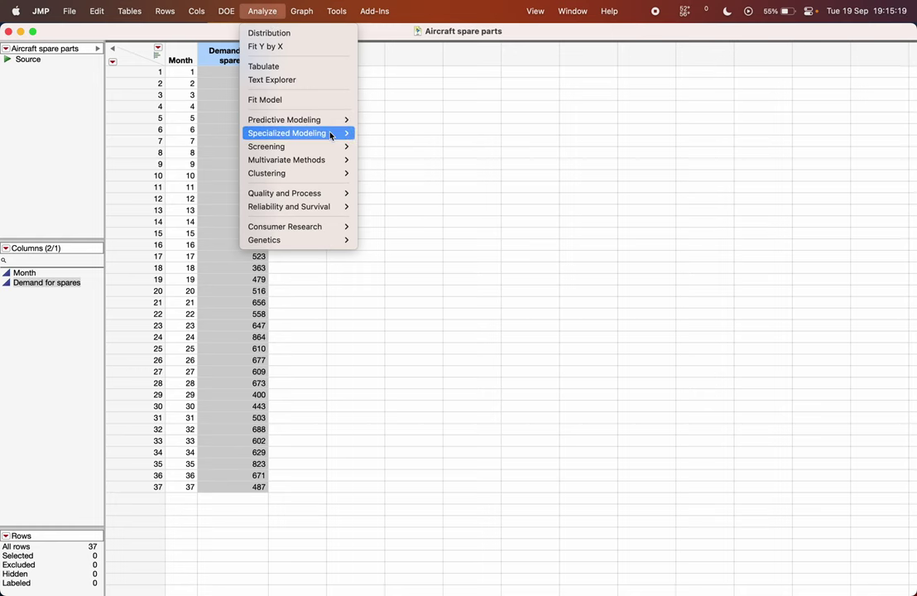
pyautogui.moveTo(330, 134)
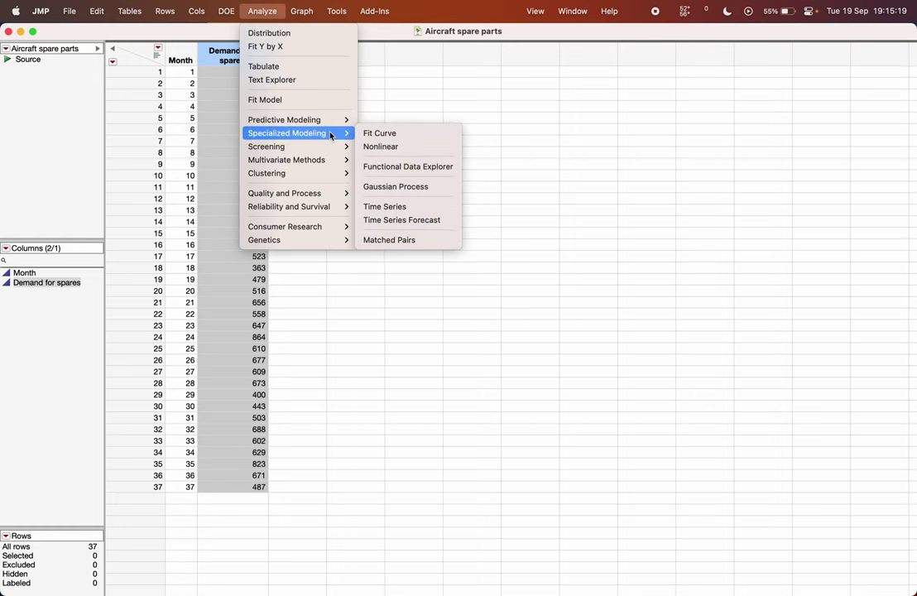
pyautogui.click(433, 206)
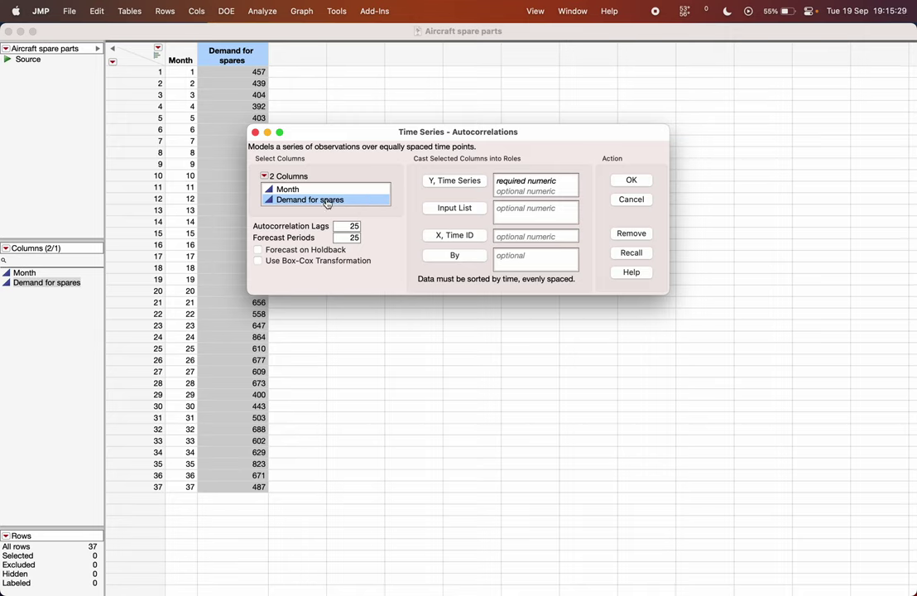
# Cast Demand for spares as Y, Time Series and Month as X, Time ID, leaving forecast on holdback off
pyautogui.click(450, 182)
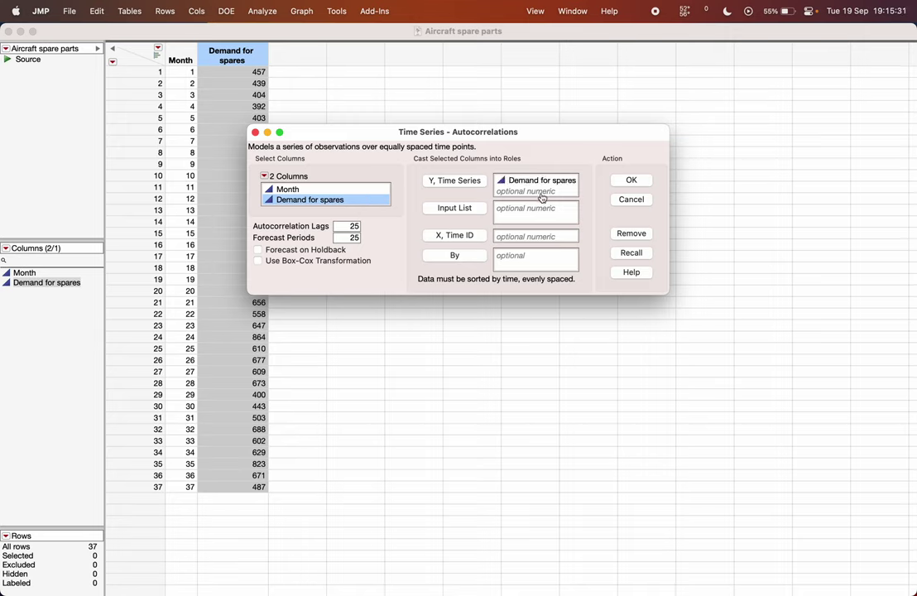
pyautogui.click(322, 189)
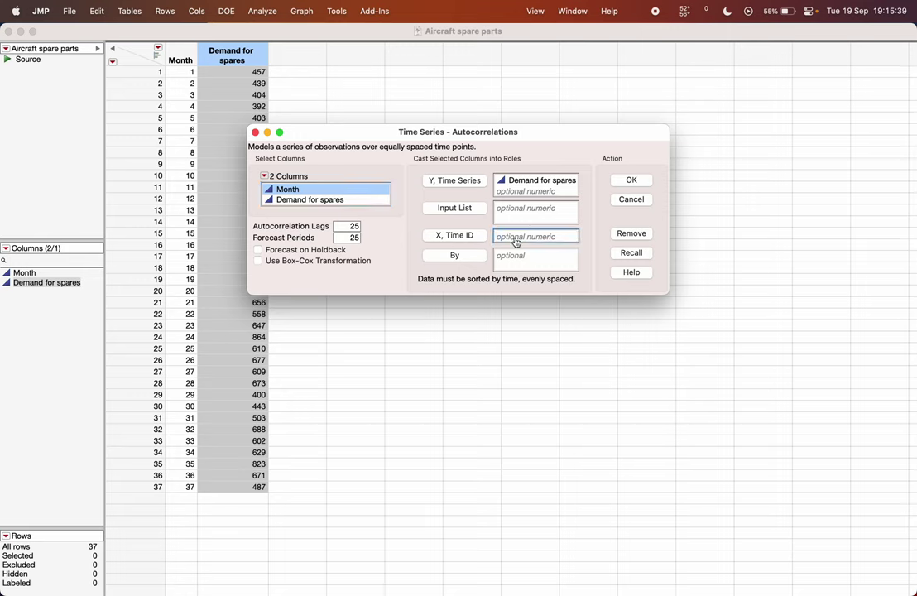
pyautogui.moveTo(346, 191); pyautogui.dragTo(515, 239)
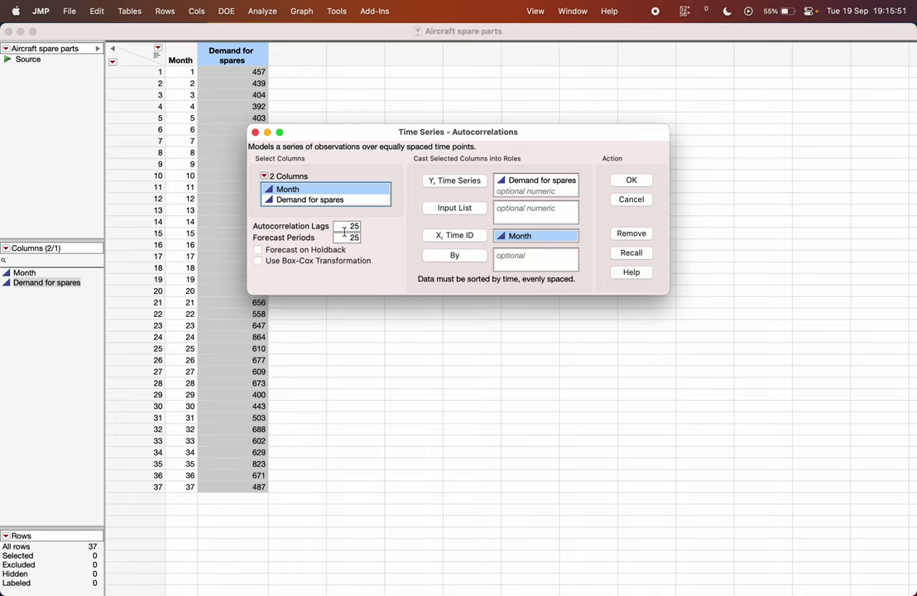
pyautogui.click(348, 236)
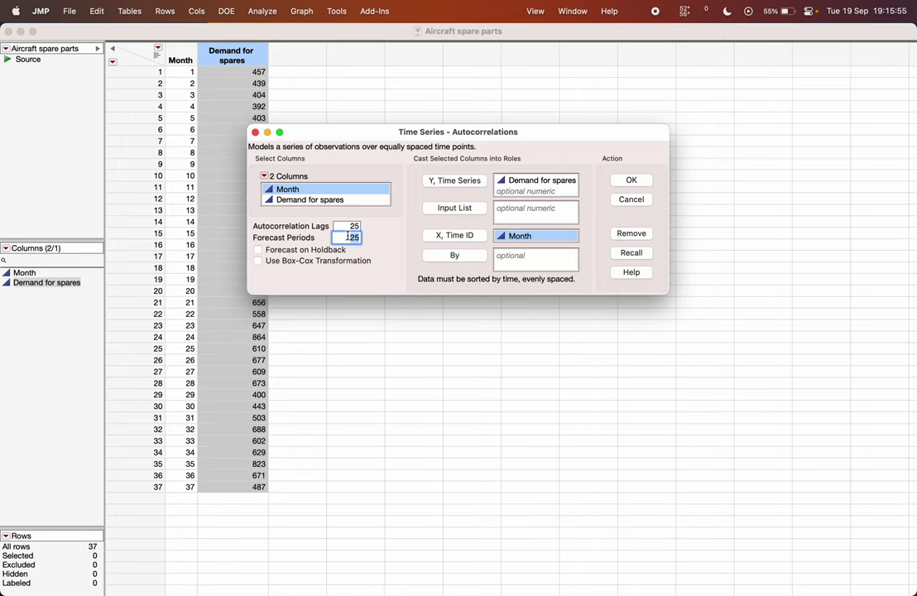
pyautogui.doubleClick(348, 236)
pyautogui.click(305, 250)
pyautogui.click(307, 251)
# Run the Demand for spares time series analysis and maximize the report window
pyautogui.click(631, 181)
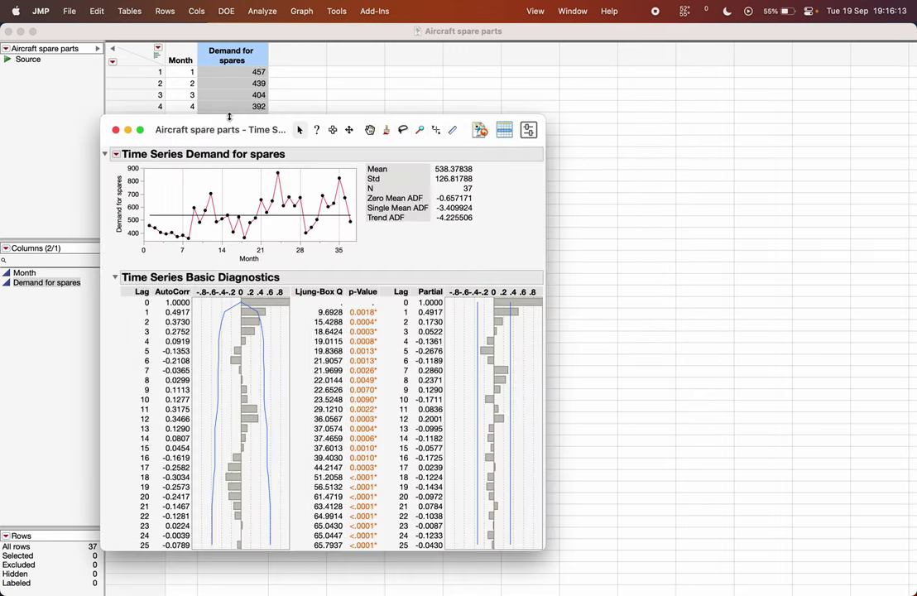
pyautogui.doubleClick(230, 120)
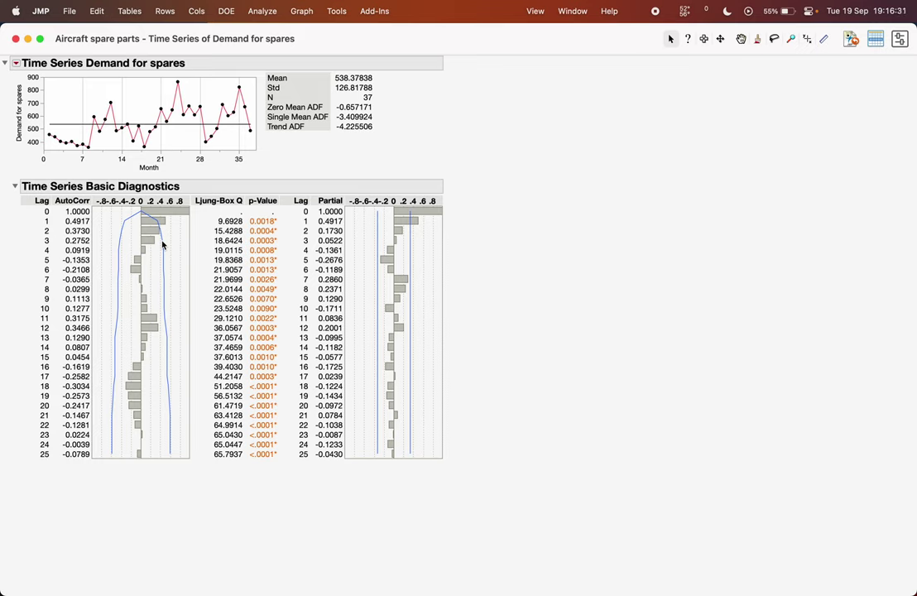
# Difference the demand series with nonseasonal differencing order 1, giving (1-B)^1
pyautogui.click(16, 65)
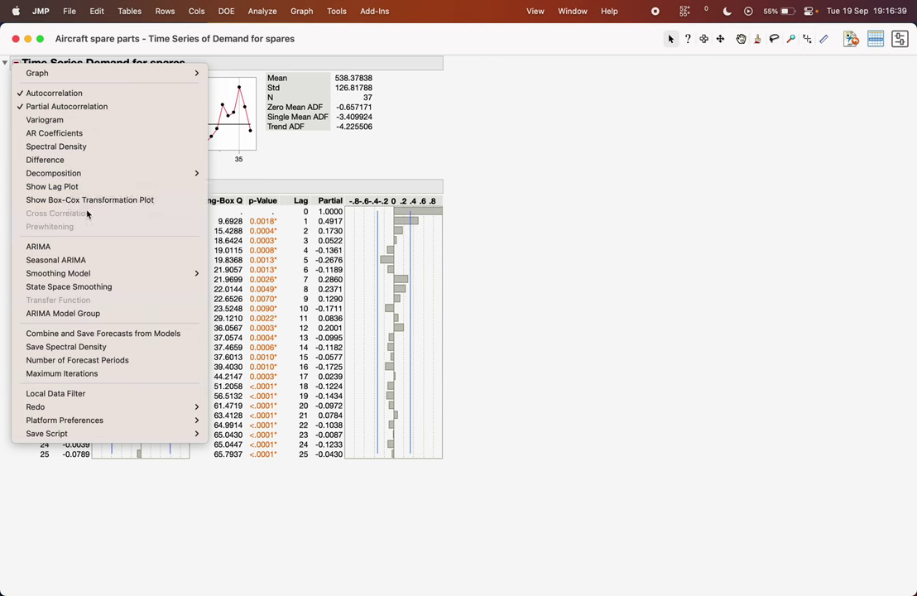
pyautogui.click(50, 160)
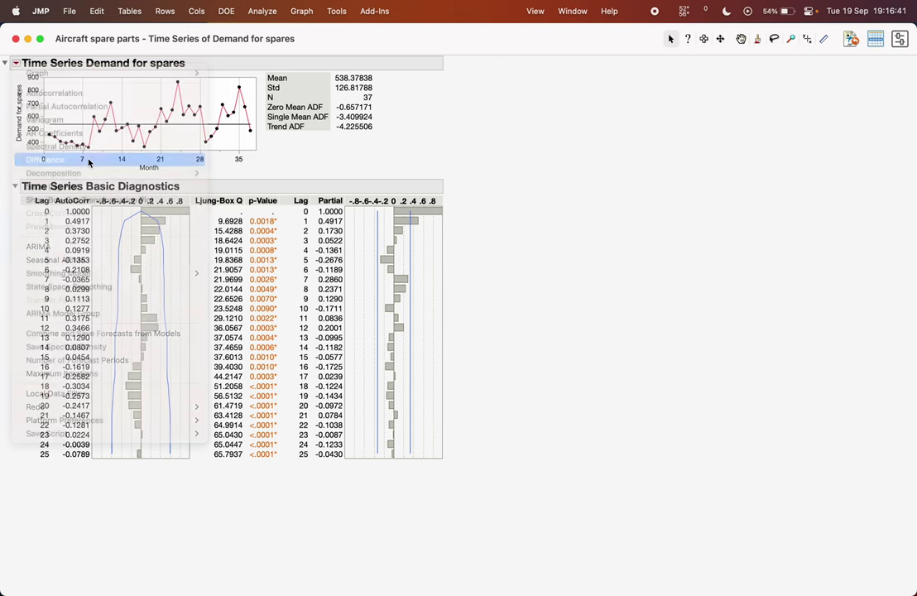
pyautogui.click(409, 301)
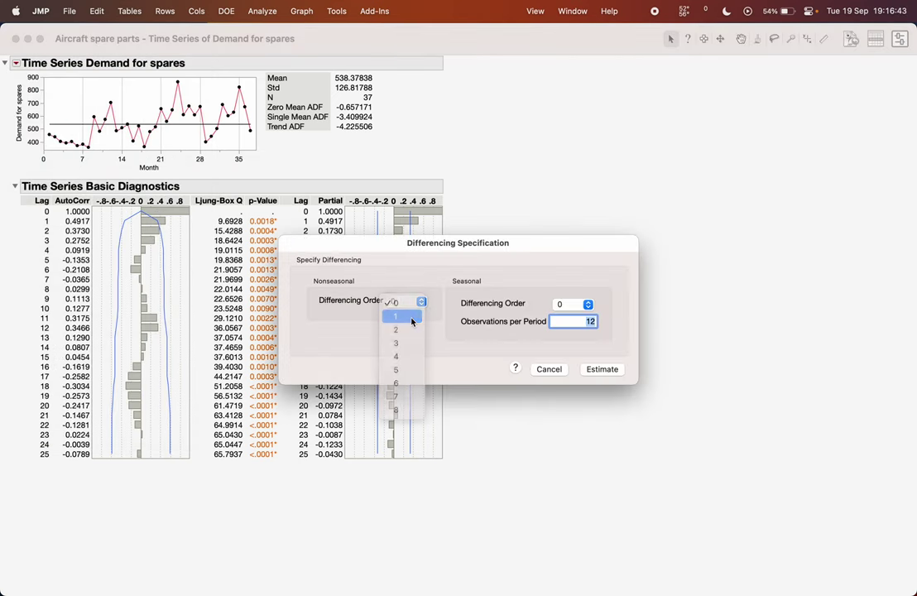
pyautogui.click(401, 315)
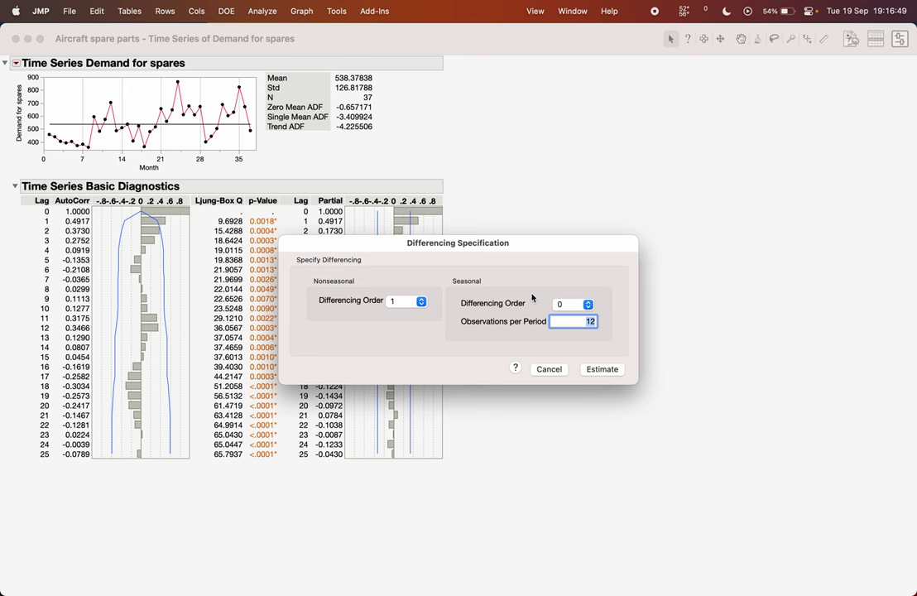
pyautogui.click(602, 369)
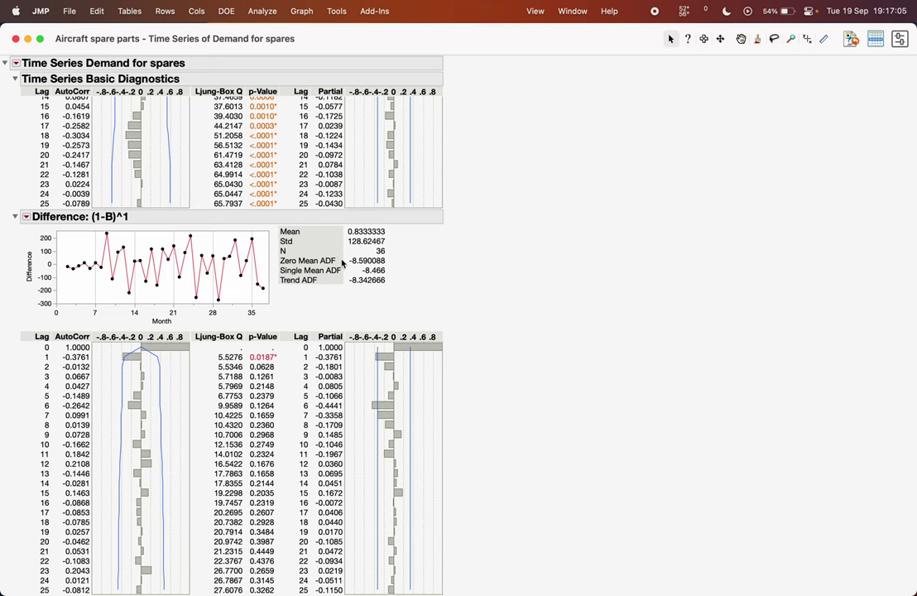
pyautogui.scroll(5, 331, 273)
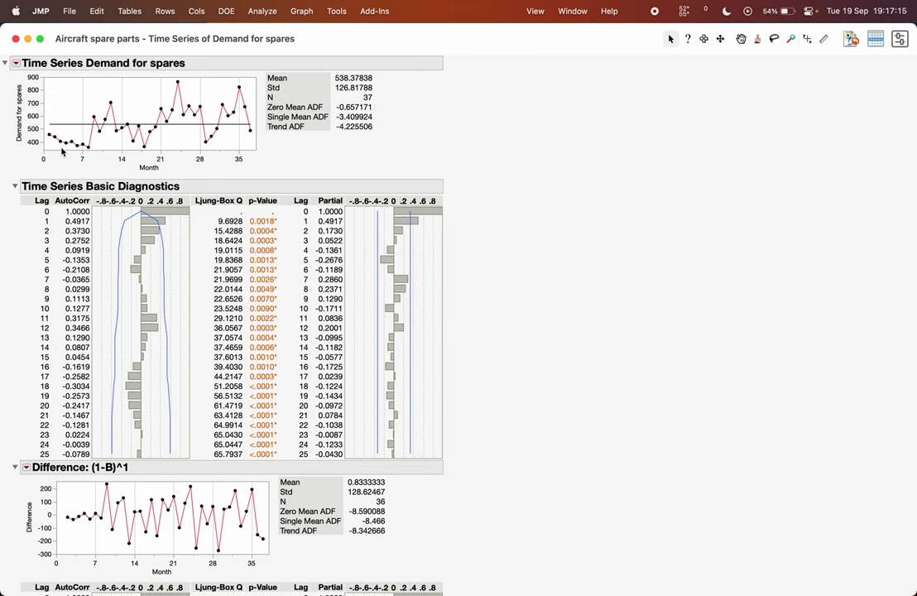
# Estimate an ARIMA model with p, d and q all set to 1
pyautogui.click(16, 63)
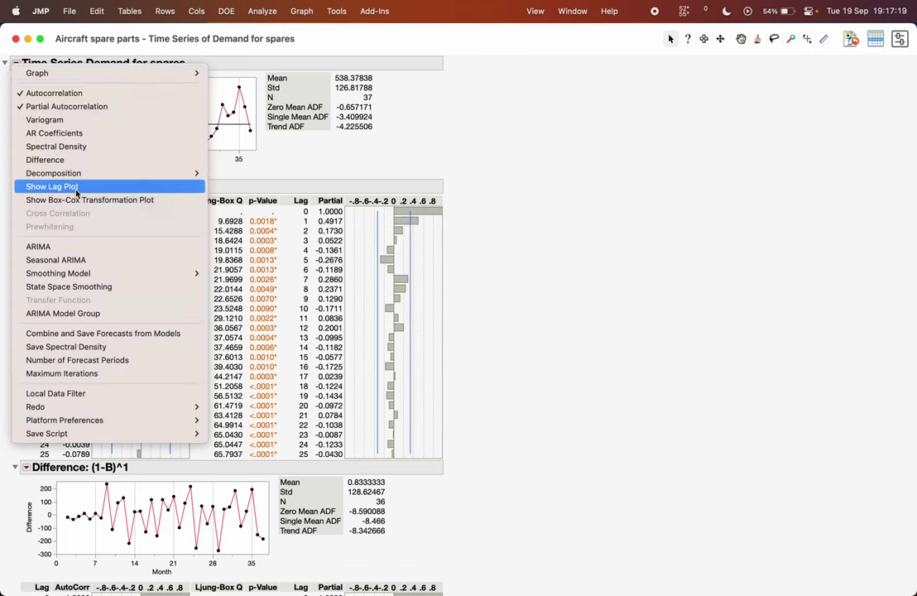
pyautogui.click(39, 247)
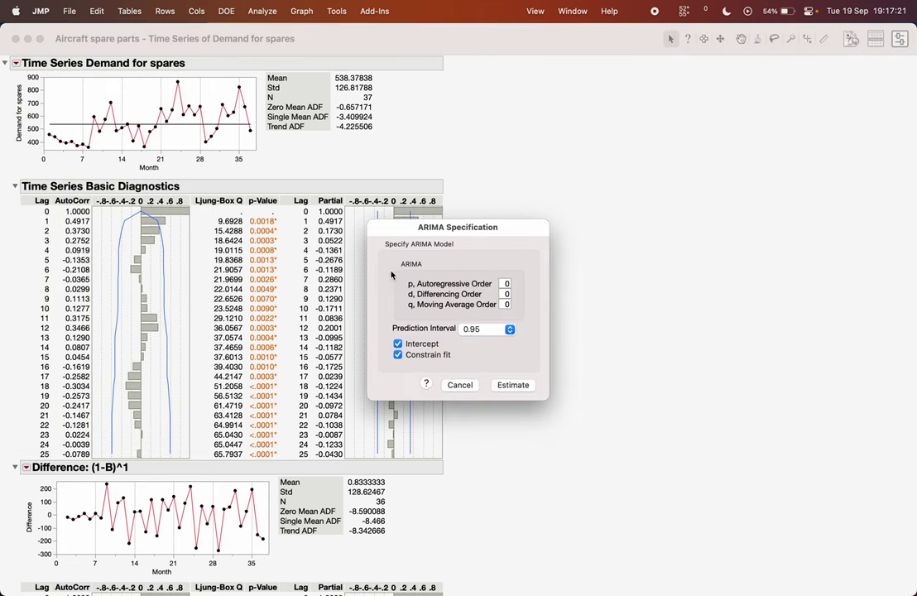
pyautogui.click(504, 283)
pyautogui.write('1')
pyautogui.click(502, 293)
pyautogui.write('1')
pyautogui.click(505, 304)
pyautogui.write('1')
pyautogui.click(513, 386)
# Expand the ARIMA(1, 1, 1) Residuals section and bring up the Time Series options menu
pyautogui.scroll(-2, 276, 407)
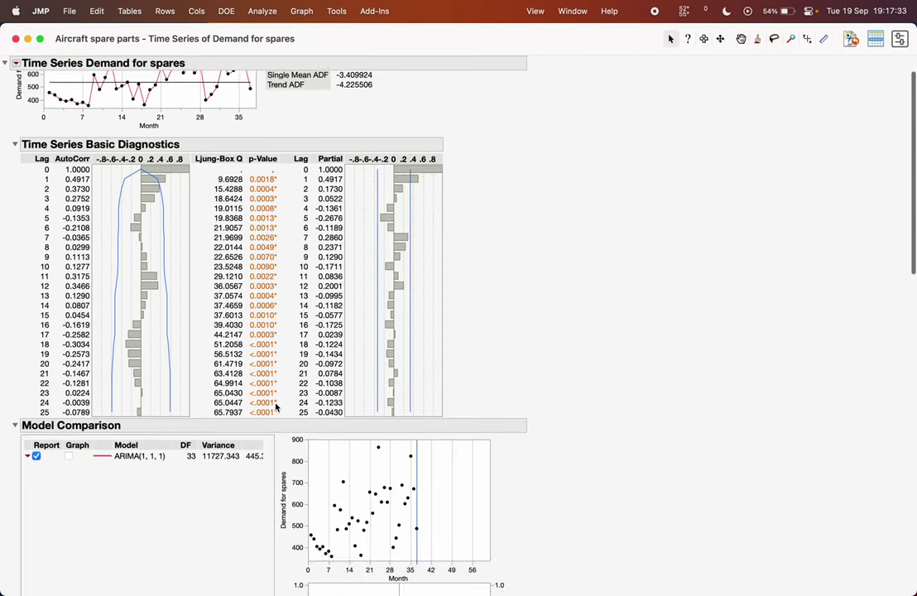
pyautogui.scroll(-5, 276, 406)
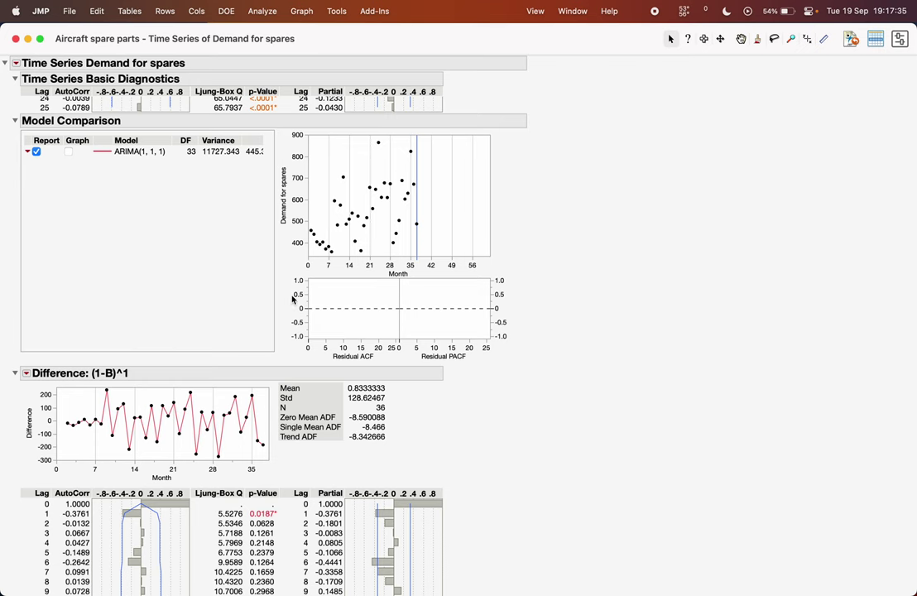
pyautogui.scroll(-2, 265, 273)
pyautogui.scroll(-3, 178, 384)
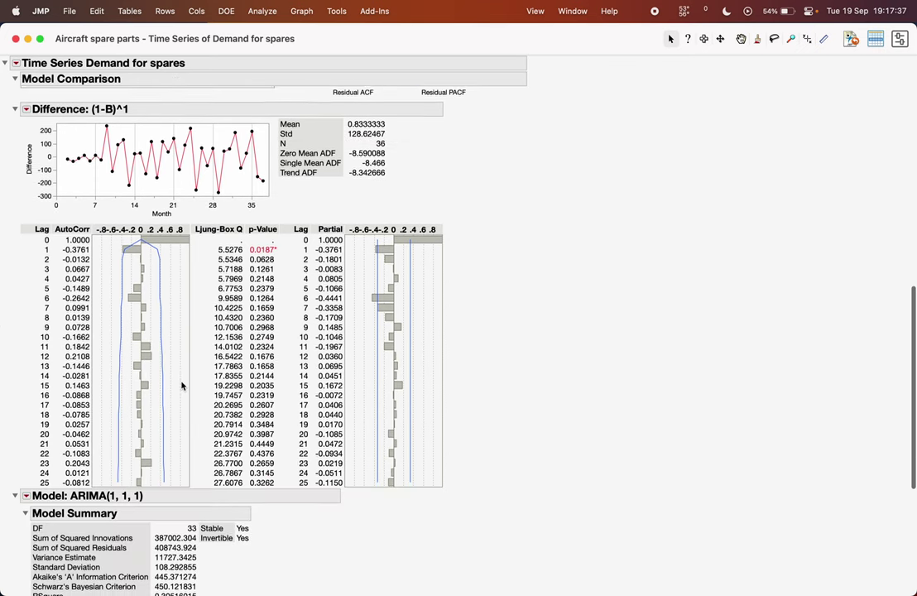
pyautogui.scroll(-5, 182, 386)
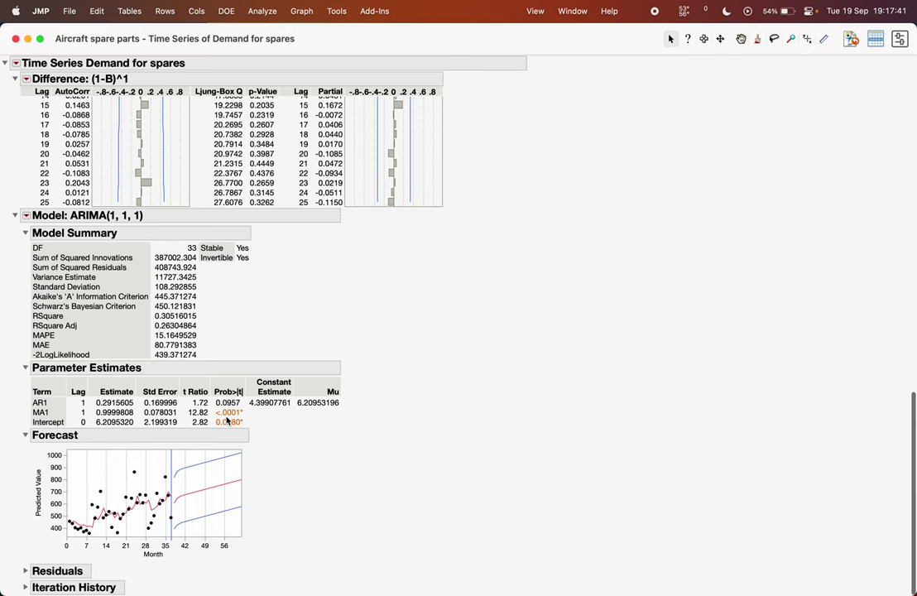
pyautogui.click(24, 572)
pyautogui.scroll(-8, 149, 420)
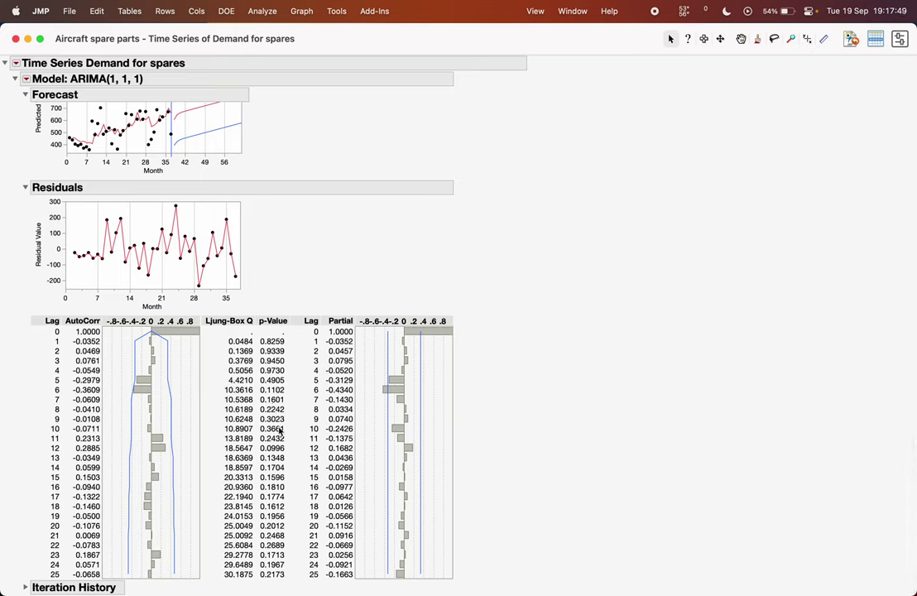
pyautogui.scroll(15, 301, 163)
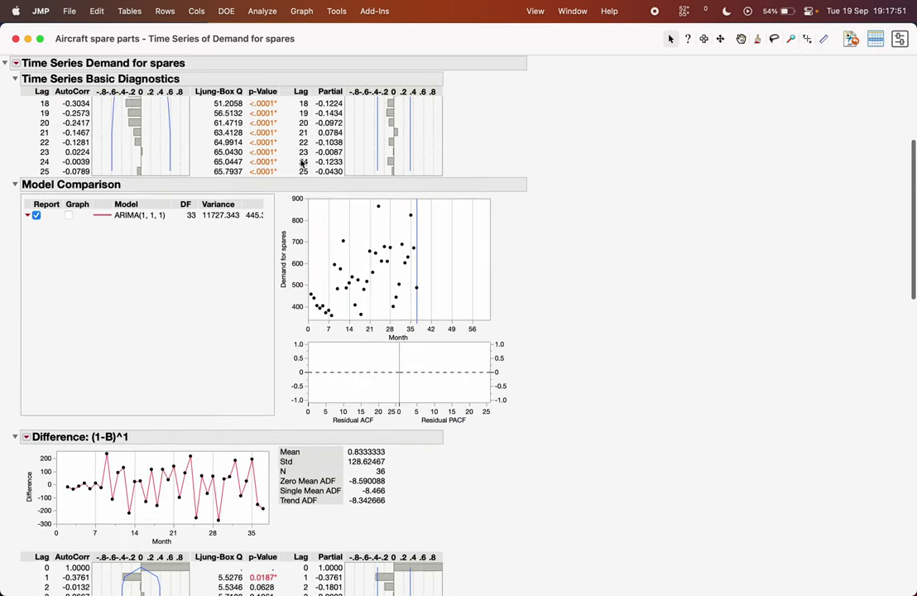
pyautogui.click(16, 63)
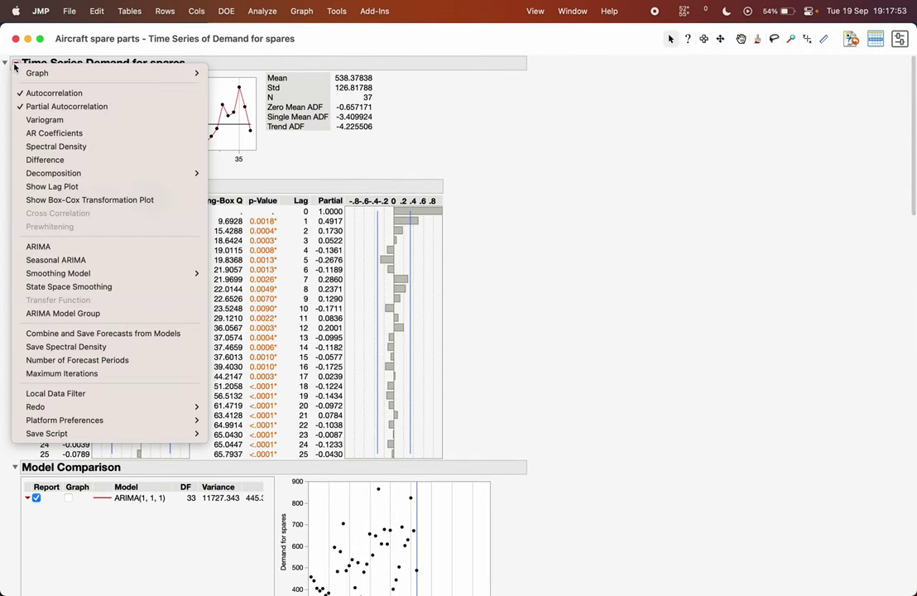
# Define an ARIMA Model Group with p from 1 to 2, d from 0 to 1, q from 1 to 2
pyautogui.click(114, 319)
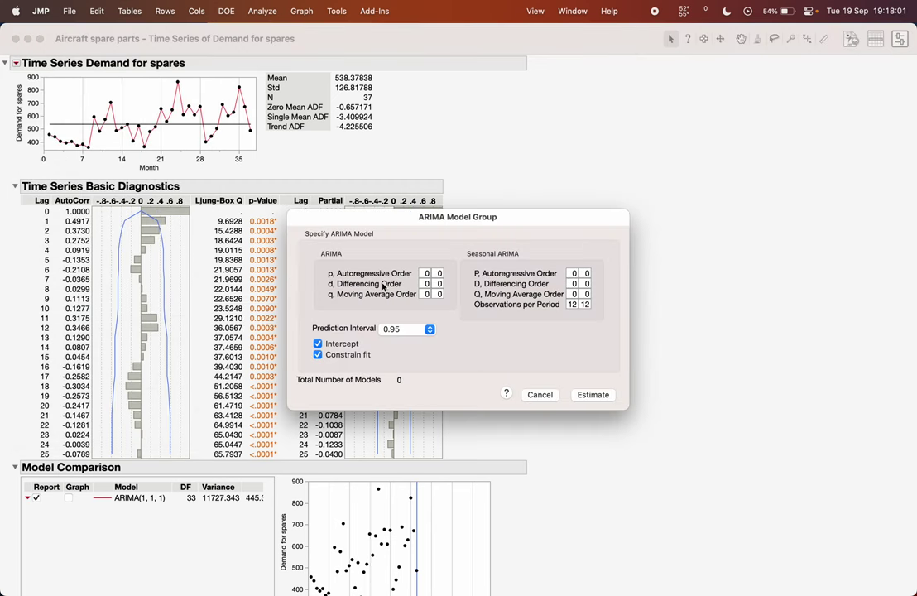
pyautogui.click(433, 272)
pyautogui.write('2')
pyautogui.click(427, 273)
pyautogui.write('1')
pyautogui.press('Tab')
pyautogui.press('Tab')
pyautogui.press('Tab')
pyautogui.write('1')
pyautogui.click(424, 293)
pyautogui.write('1')
pyautogui.click(438, 294)
pyautogui.write('2')
# Estimate the eight-model group and review its AIC, SBC, RSquare, Weights, MAPE and MAE columns
pyautogui.click(594, 398)
pyautogui.scroll(-5, 97, 416)
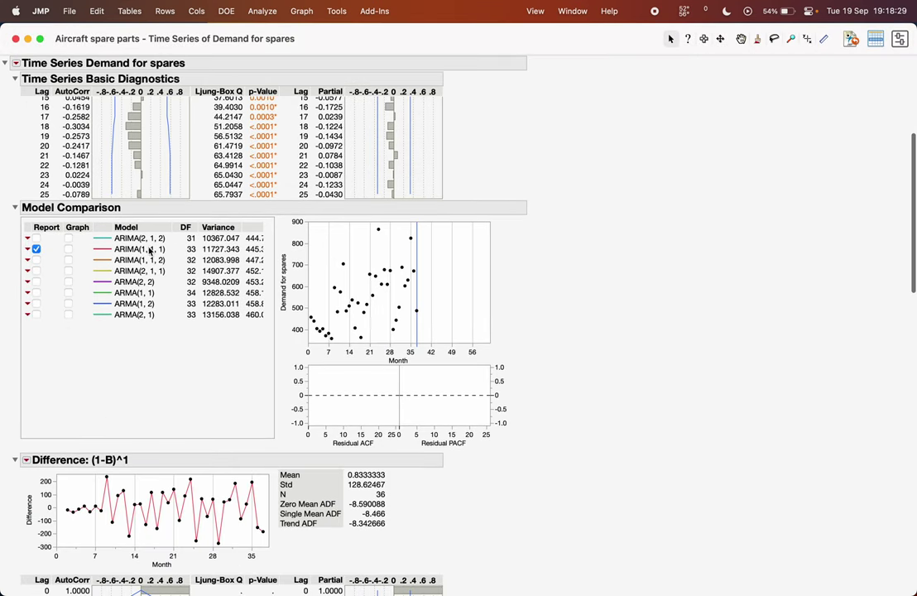
pyautogui.hscroll(10, 154, 308)
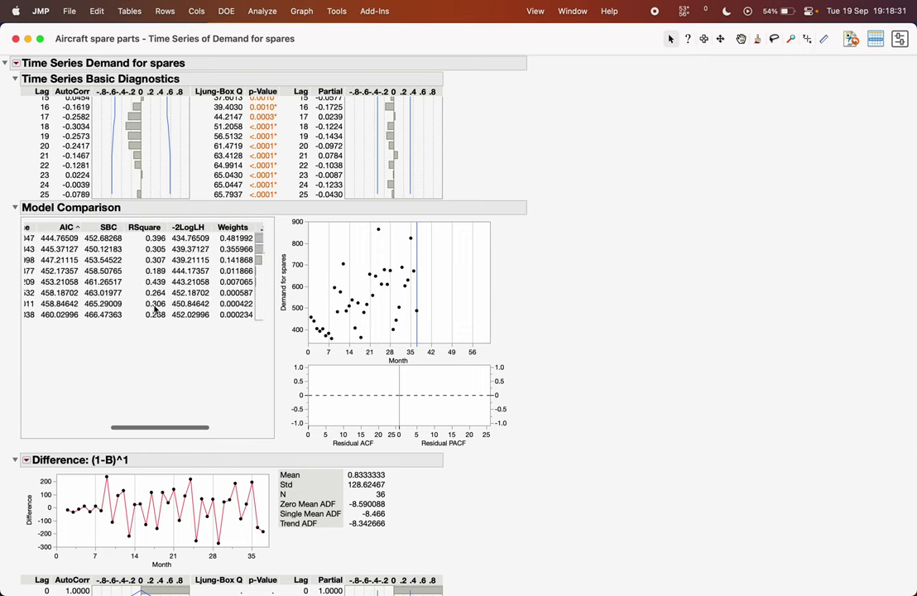
pyautogui.hscroll(-8, 154, 309)
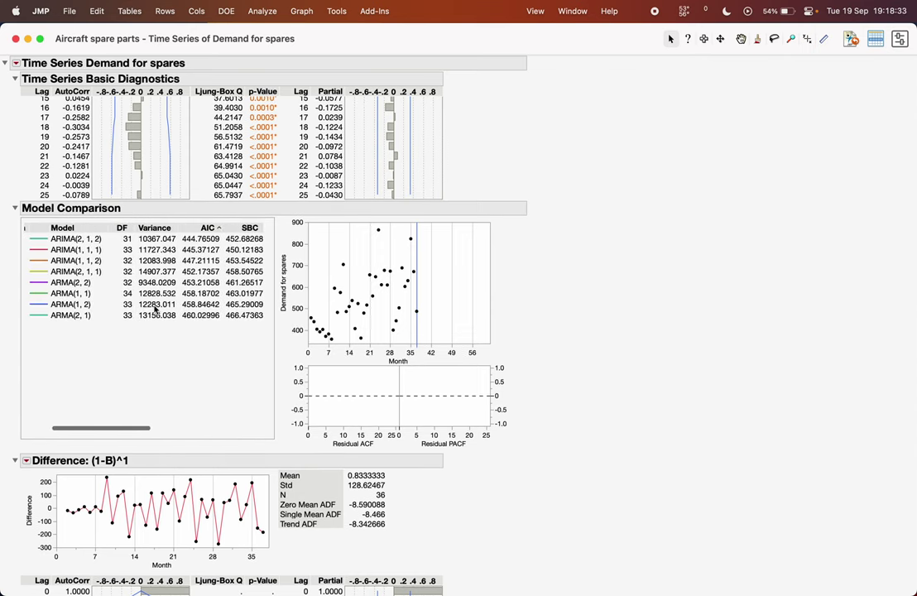
pyautogui.hscroll(4, 153, 309)
pyautogui.hscroll(-2, 154, 309)
pyautogui.hscroll(6, 154, 309)
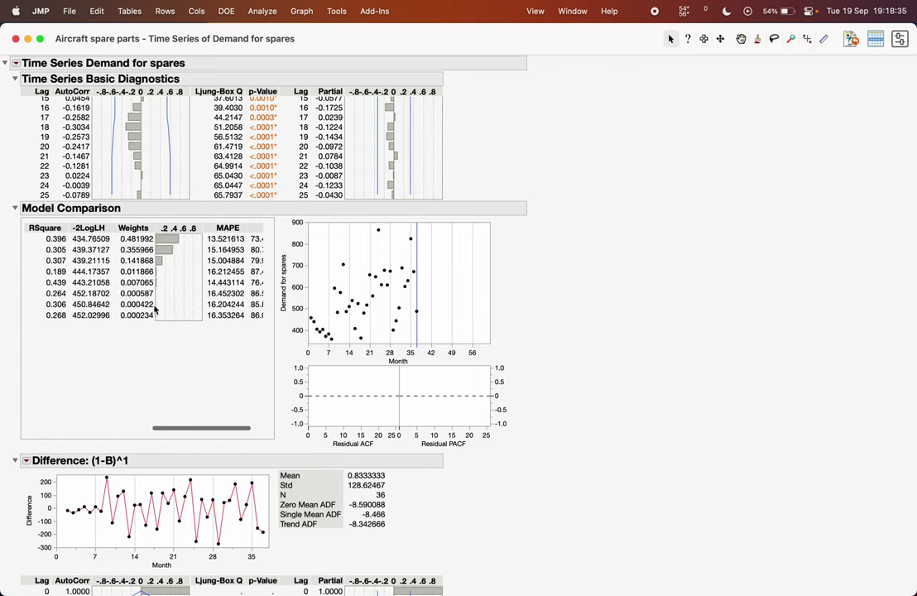
pyautogui.hscroll(2, 175, 277)
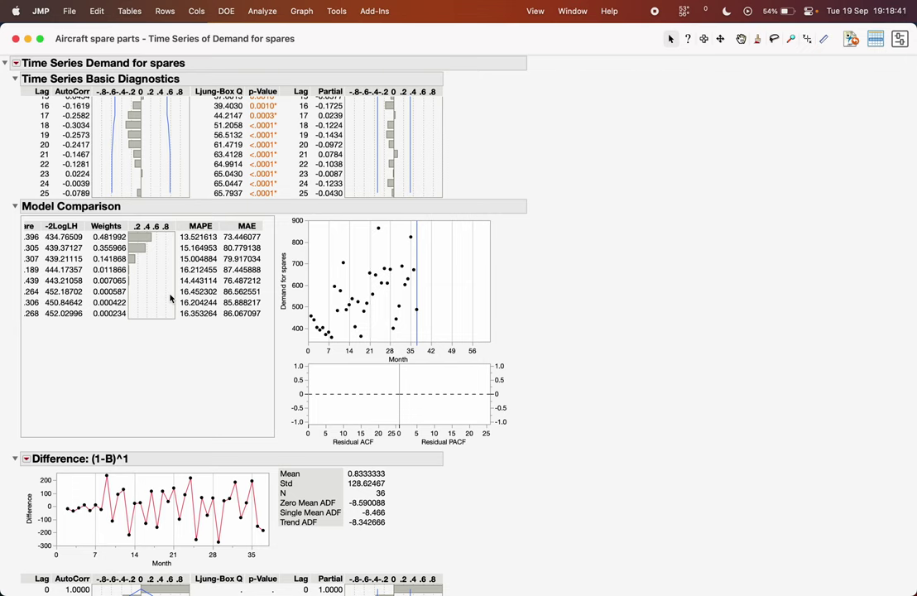
pyautogui.hscroll(-10, 171, 298)
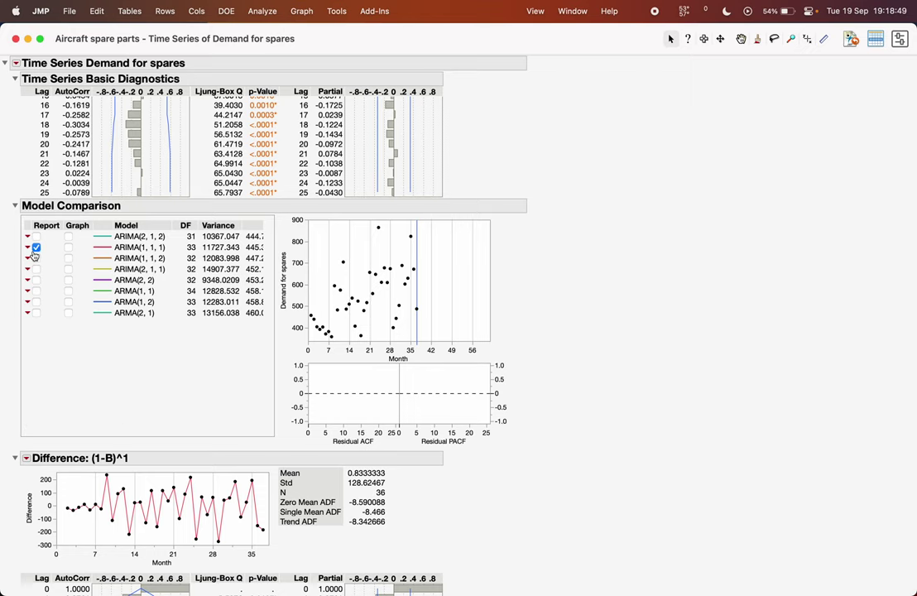
# Show the ARIMA(2, 1, 2) report next to ARIMA(1, 1, 1) and expand its Residuals section
pyautogui.scroll(-20, 217, 469)
pyautogui.scroll(20, 200, 376)
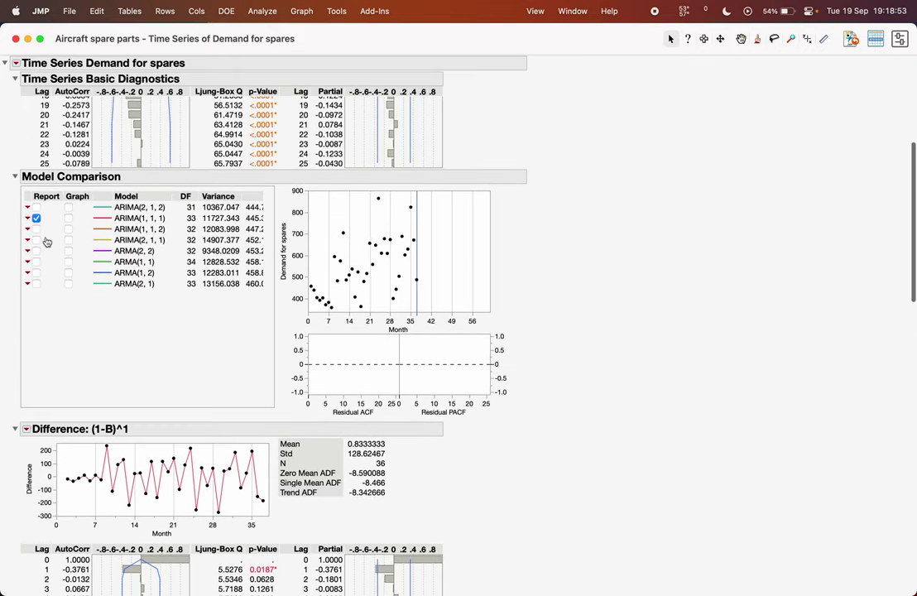
pyautogui.click(38, 218)
pyautogui.click(37, 217)
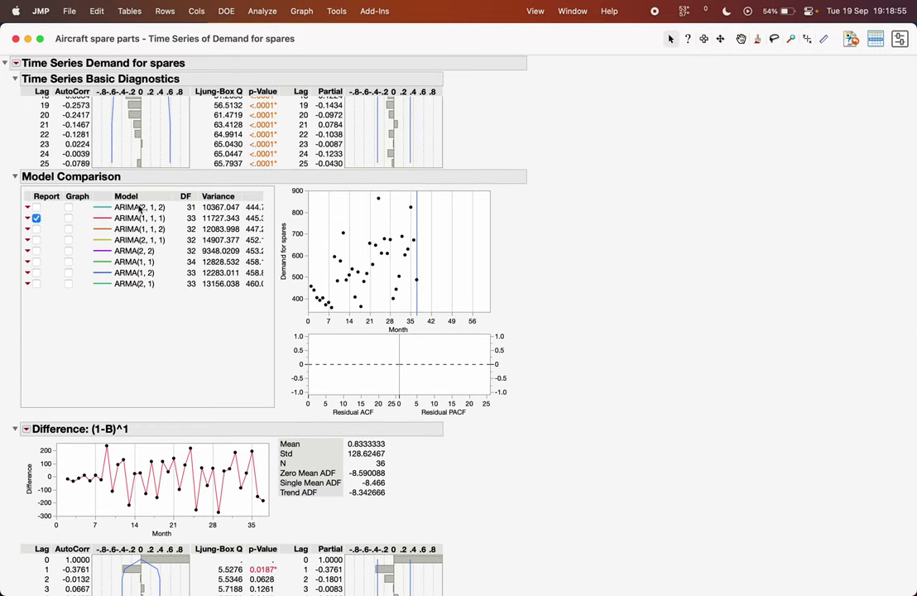
pyautogui.click(35, 206)
pyautogui.scroll(-20, 162, 215)
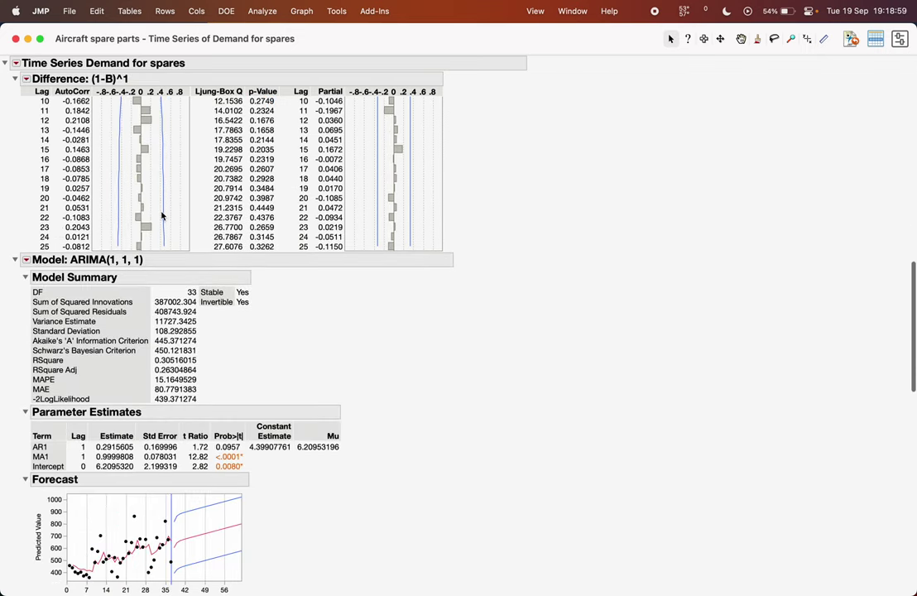
pyautogui.scroll(-8, 162, 216)
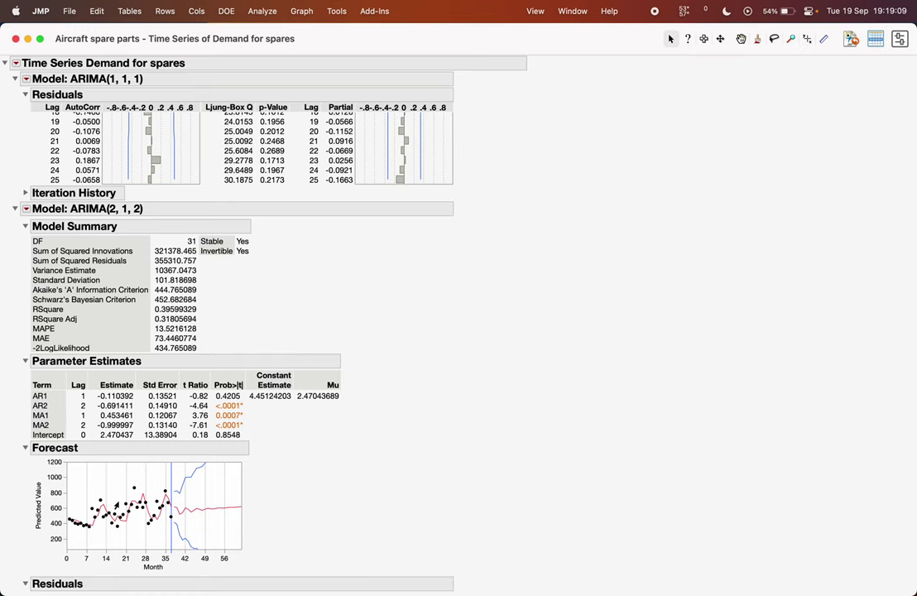
pyautogui.click(25, 584)
pyautogui.scroll(-6, 117, 502)
pyautogui.scroll(15, 170, 340)
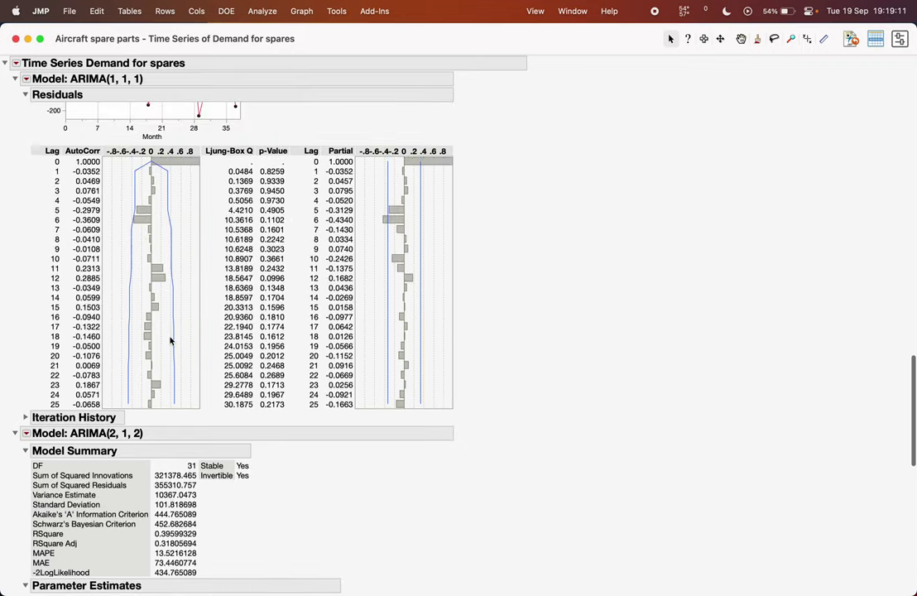
pyautogui.scroll(15, 170, 340)
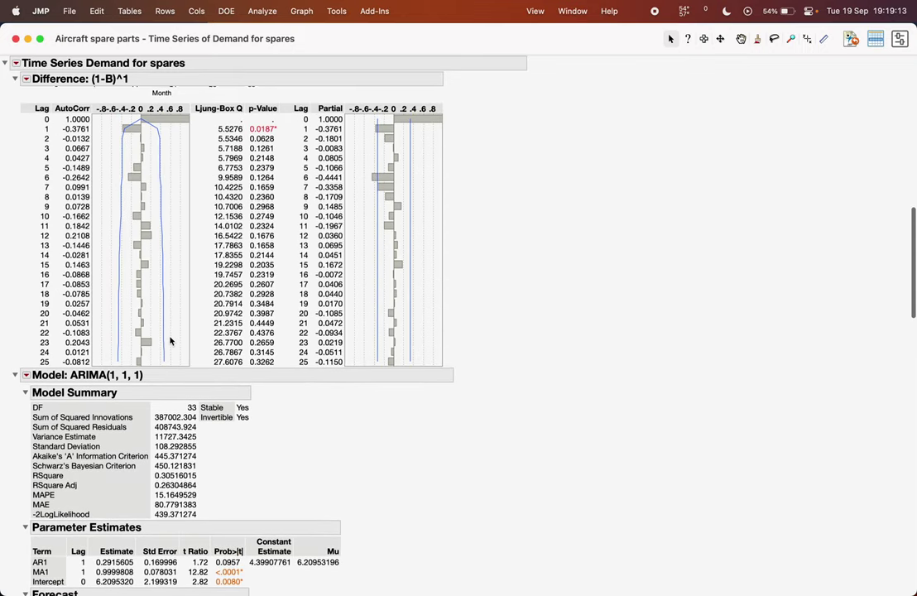
pyautogui.scroll(5, 171, 340)
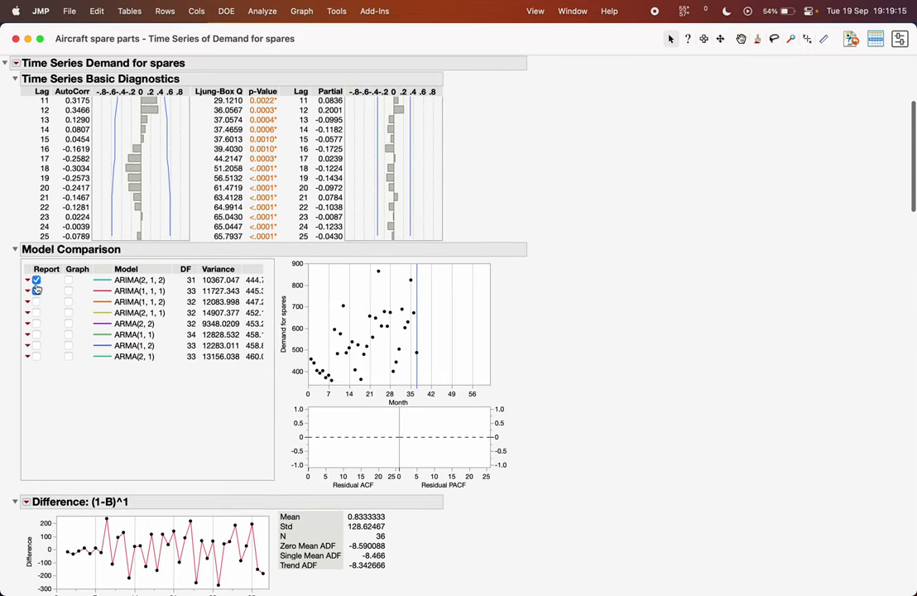
# Hide the ARIMA(1, 1, 1) and ARIMA(2, 1, 2) reports, show ARMA(2, 2) with expanded residuals
pyautogui.click(35, 290)
pyautogui.click(36, 280)
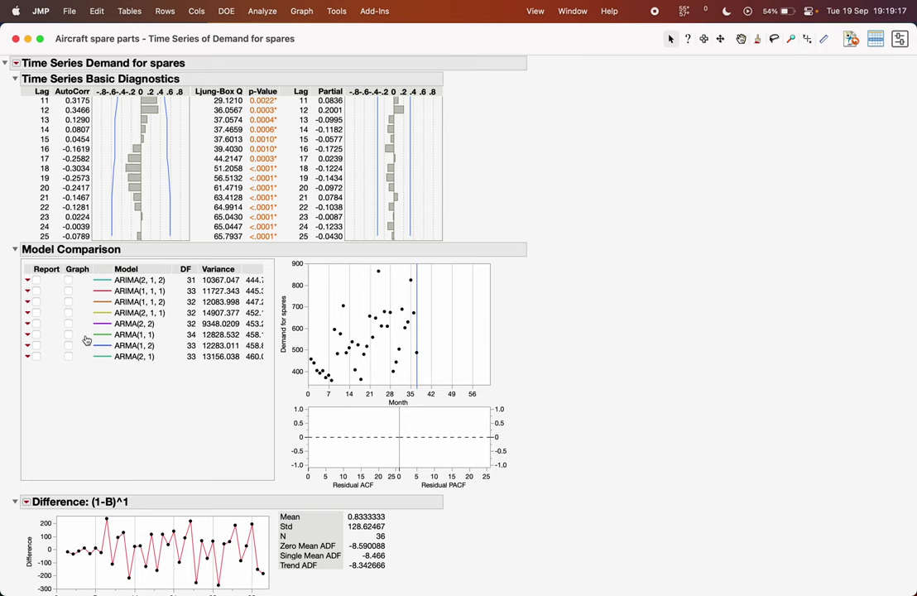
pyautogui.click(36, 324)
pyautogui.scroll(-15, 131, 376)
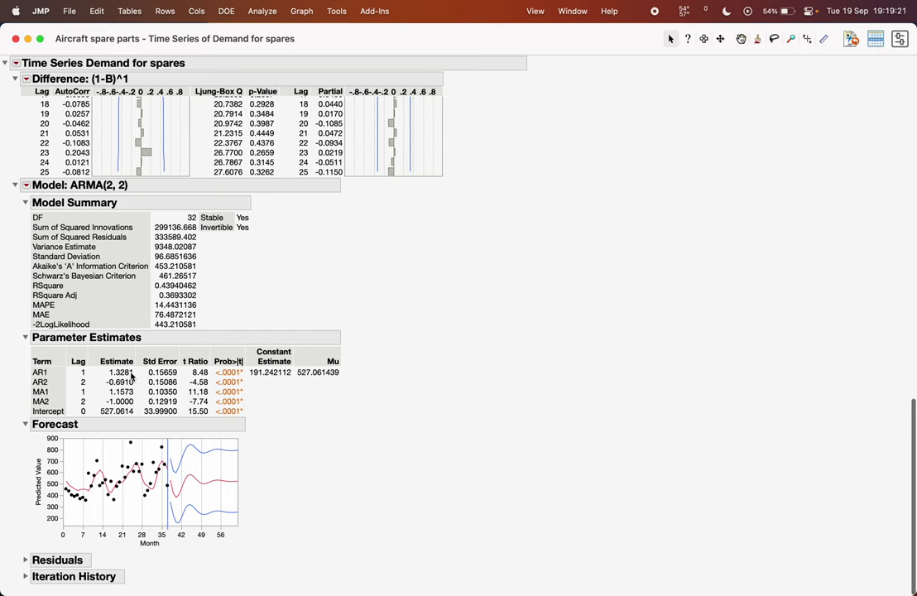
pyautogui.scroll(1, 130, 375)
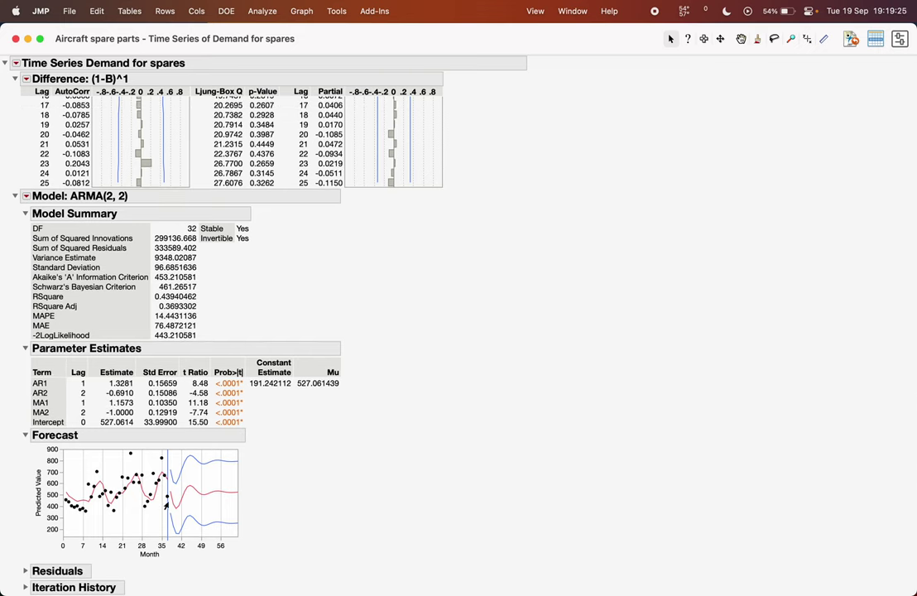
pyautogui.click(25, 571)
pyautogui.scroll(-5, 103, 478)
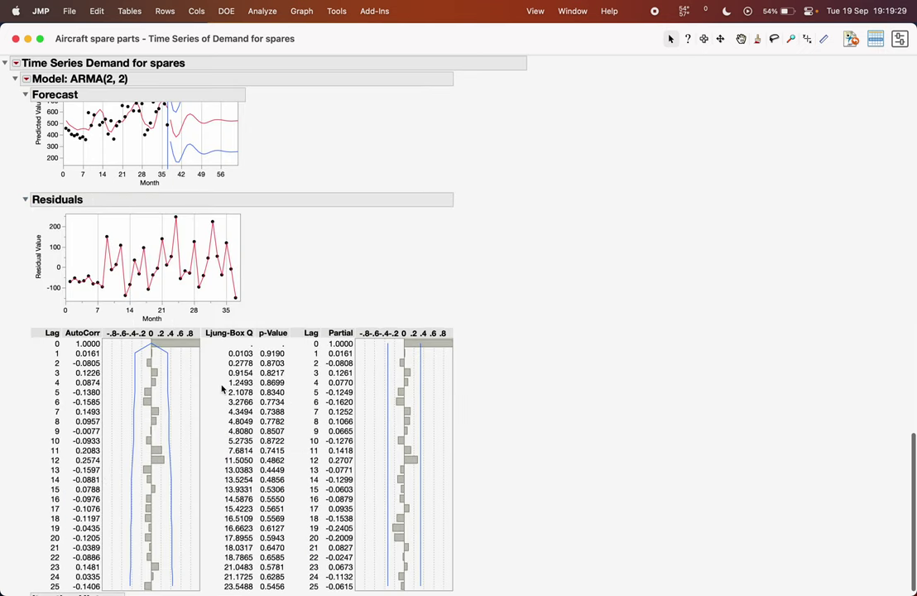
pyautogui.scroll(5, 227, 382)
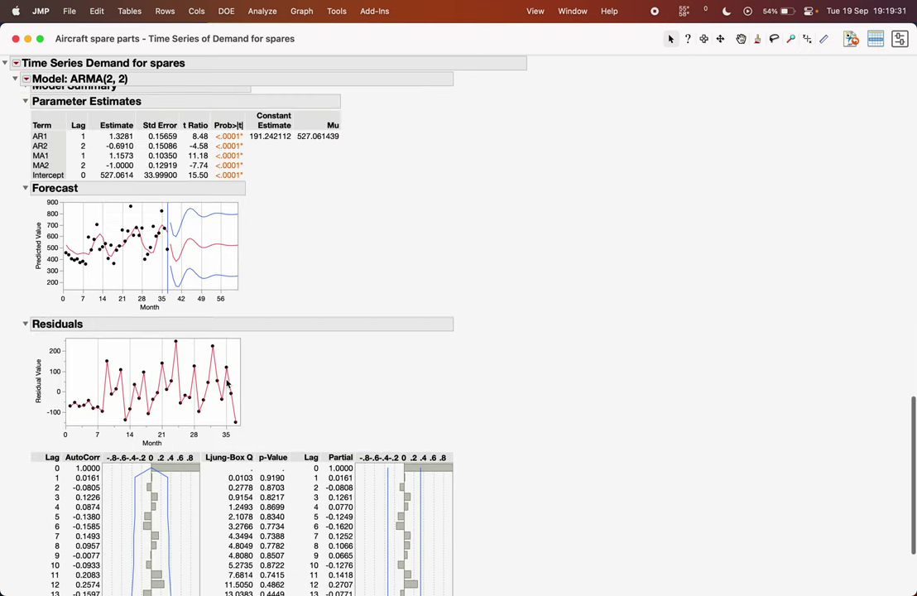